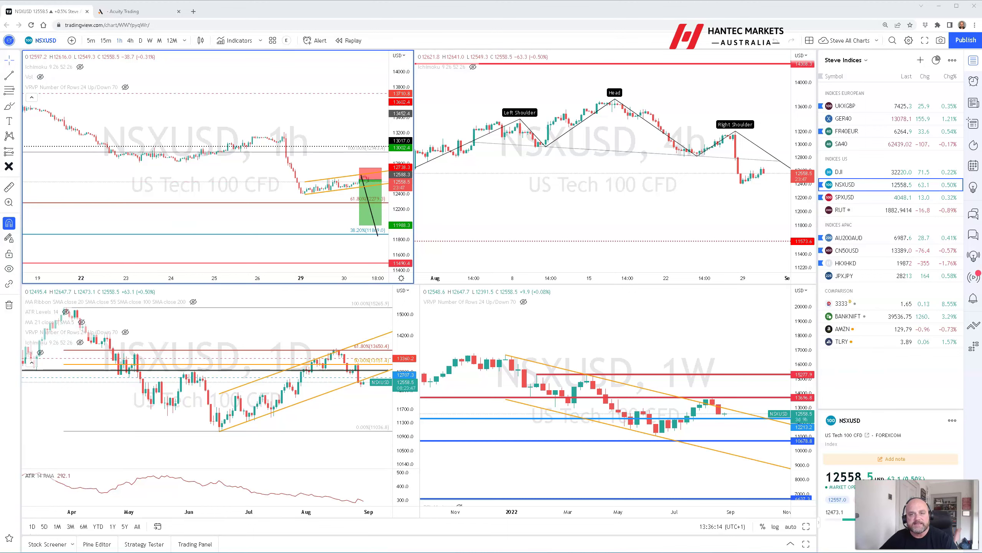
# Close the watchlist panel and maximize the 1W NSXUSD chart to fill the layout.
pyautogui.click(965, 61)
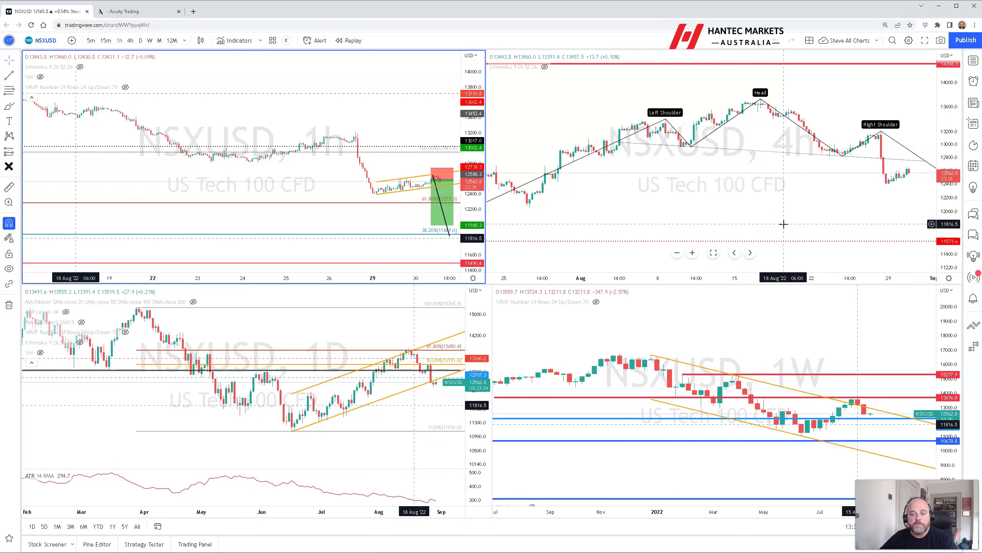
pyautogui.click(818, 356)
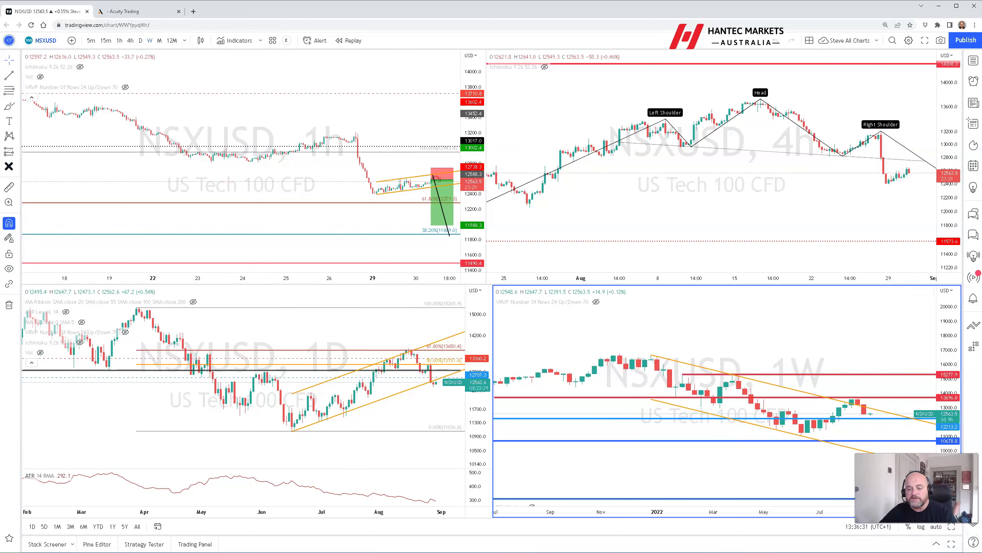
pyautogui.click(951, 527)
# Pan the weekly chart and inspect the descending channel and the August 2022 weekly candles.
pyautogui.moveTo(772, 182); pyautogui.dragTo(608, 114)
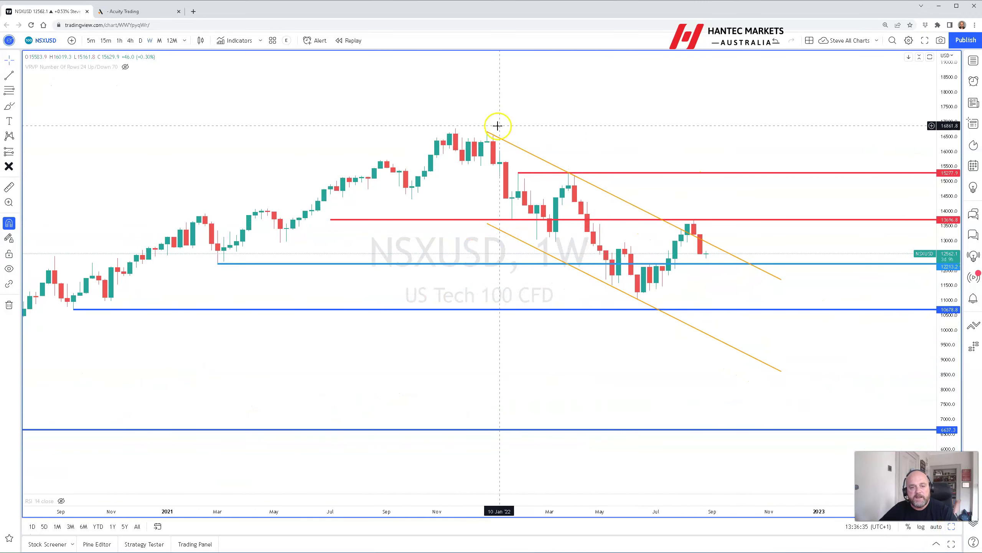
pyautogui.click(685, 231)
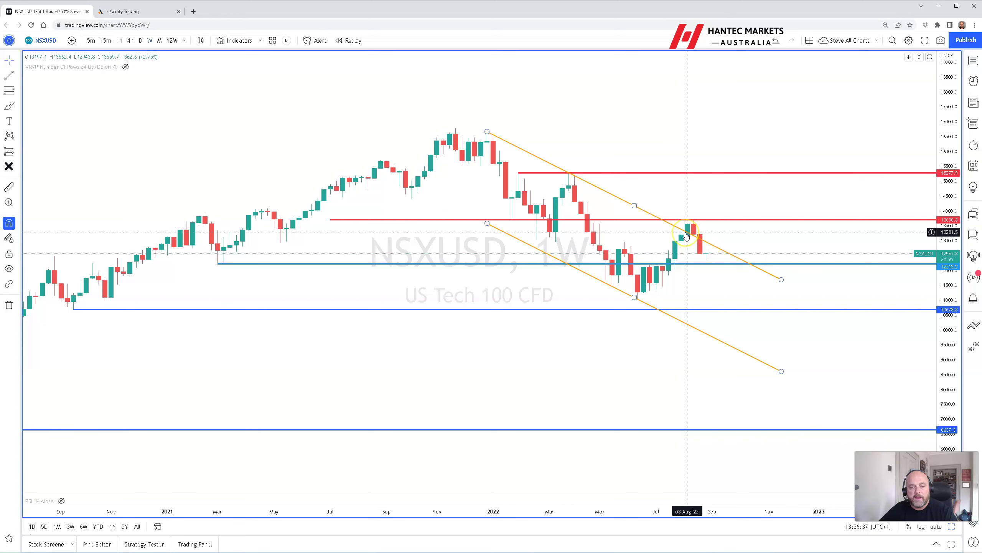
pyautogui.click(702, 246)
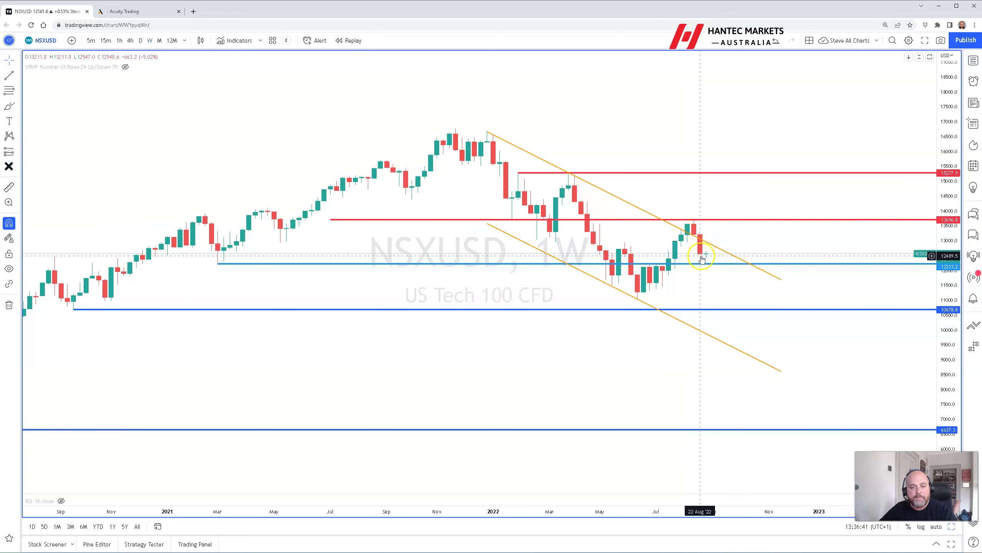
pyautogui.click(687, 227)
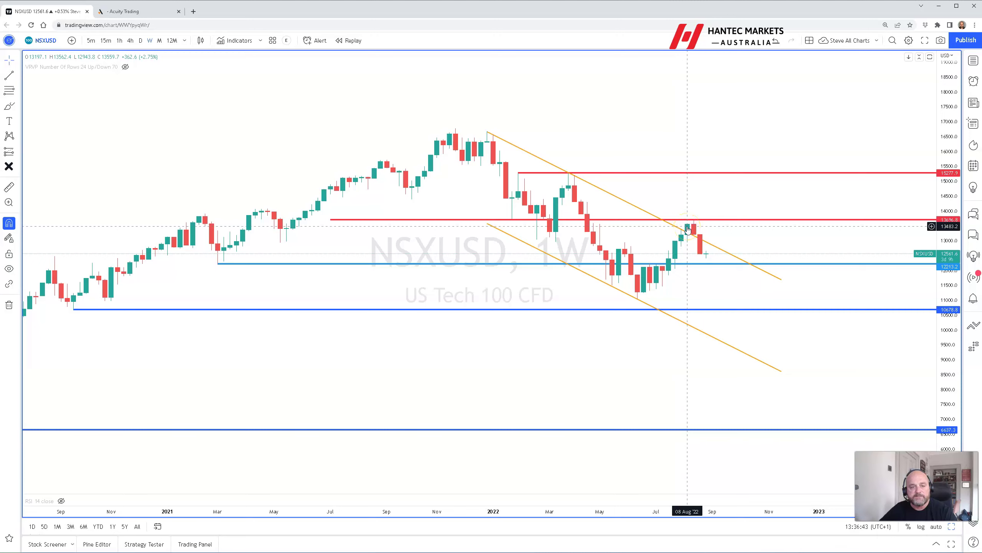
pyautogui.click(694, 231)
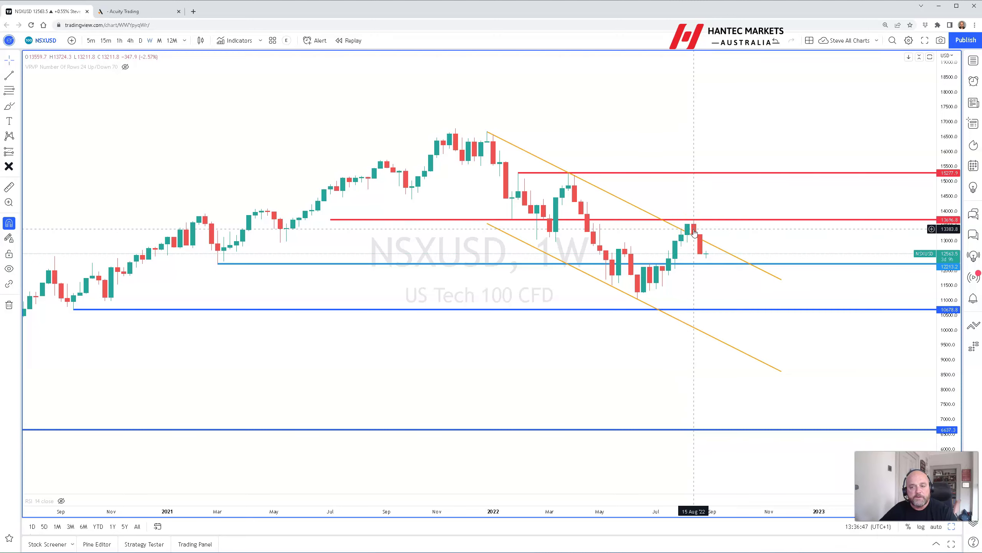
pyautogui.click(702, 251)
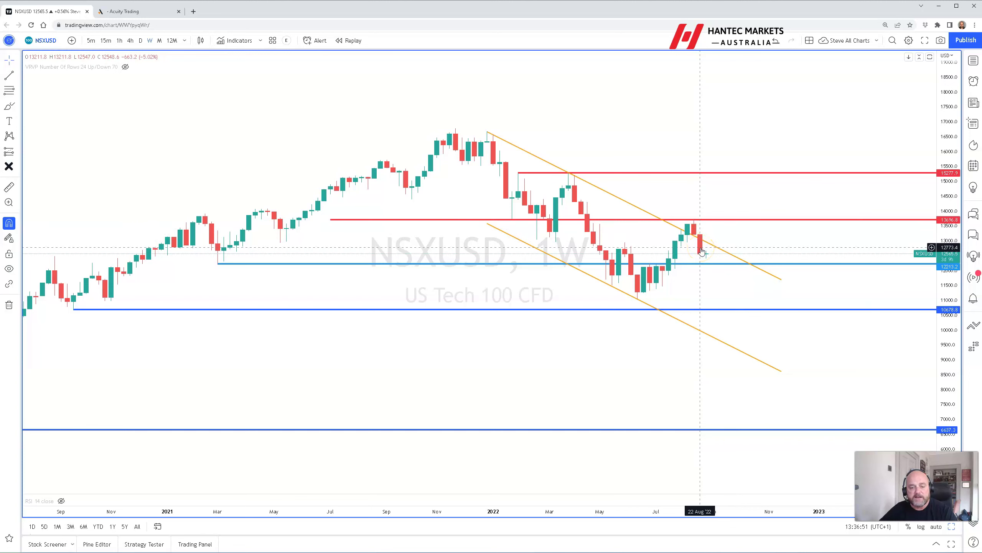
pyautogui.click(706, 259)
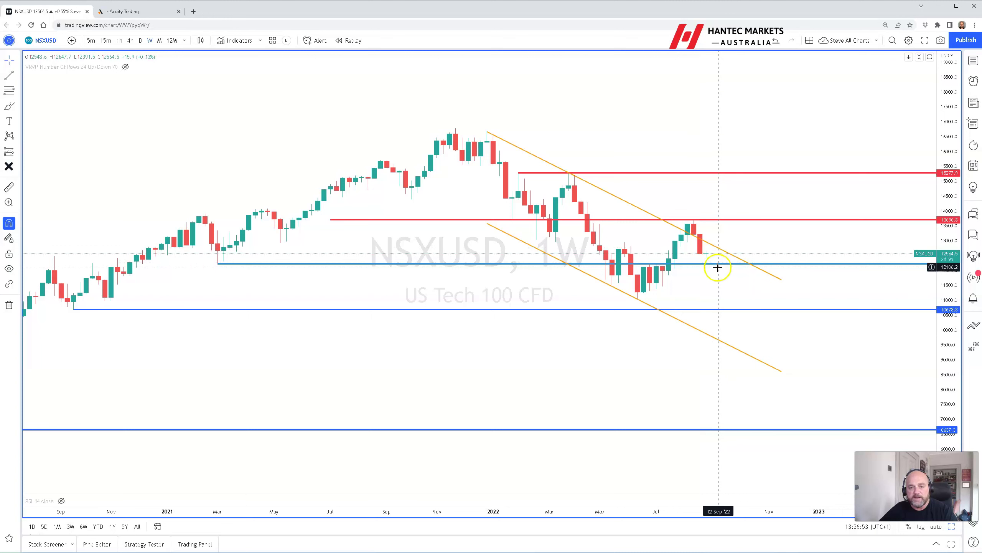
# Check the latest weekly candle (about 12546.3, high near 13611) and restore the four-chart layout.
pyautogui.click(709, 256)
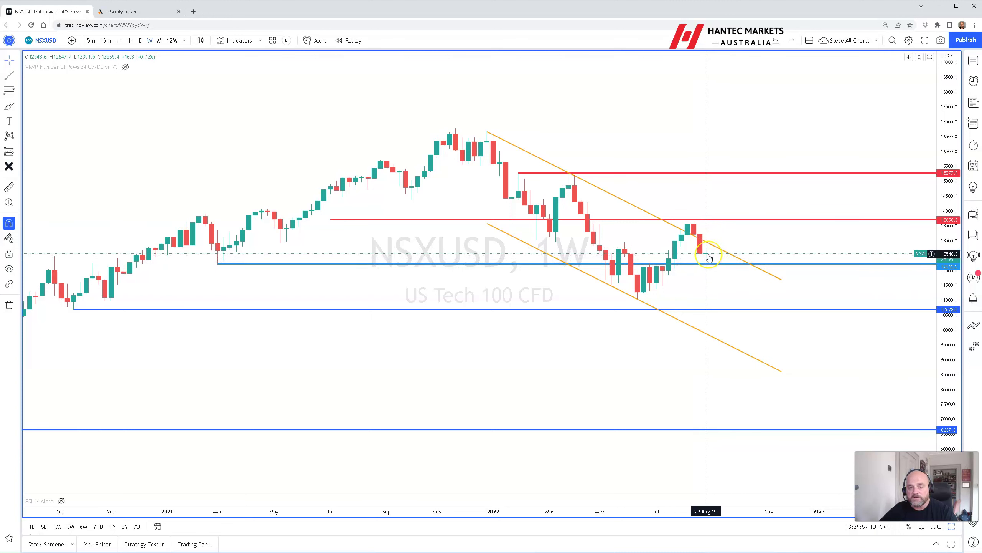
pyautogui.click(748, 237)
pyautogui.click(719, 234)
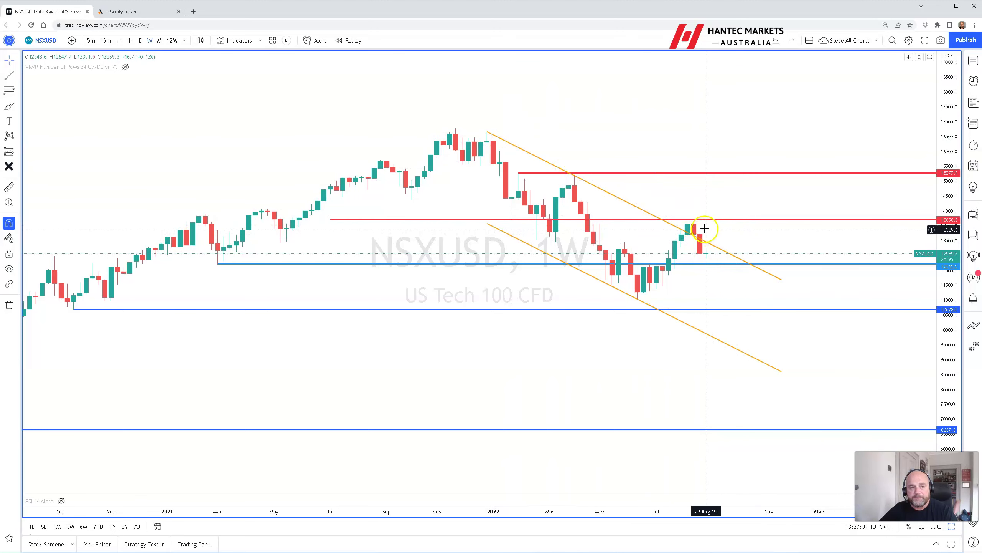
pyautogui.click(706, 223)
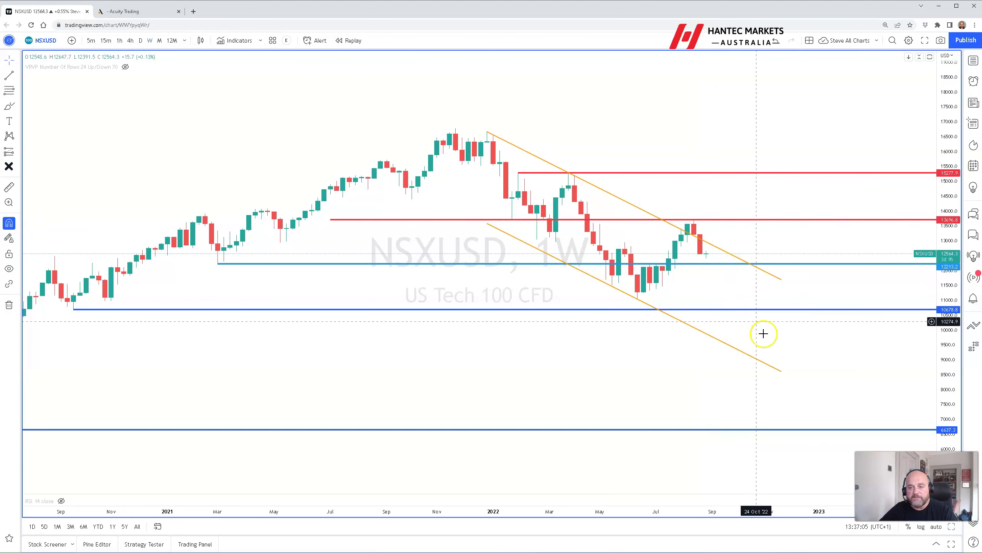
pyautogui.click(952, 526)
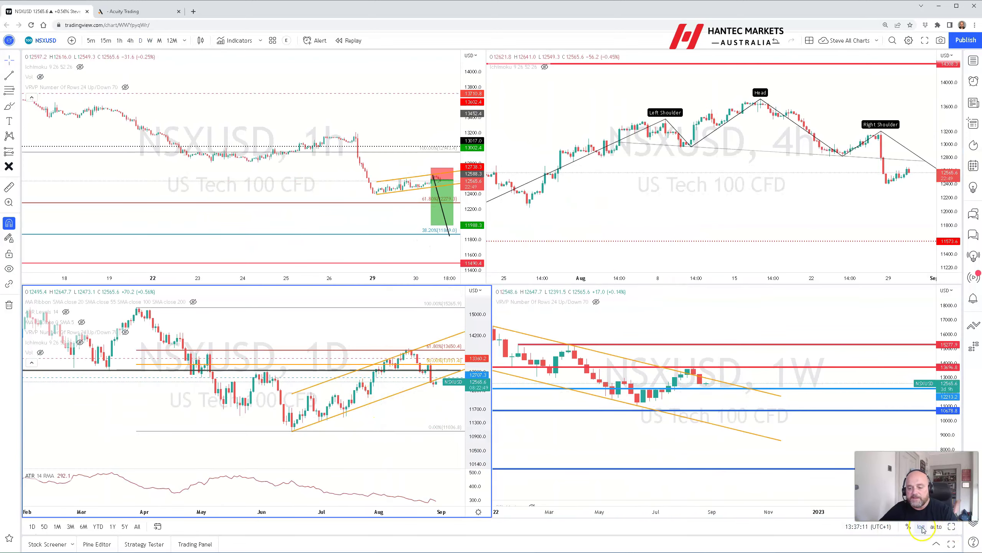
# Maximize the 1D chart, zoom in and leave future space on the right.
pyautogui.click(951, 526)
pyautogui.scroll(2, 856, 351)
pyautogui.moveTo(851, 351); pyautogui.dragTo(691, 347)
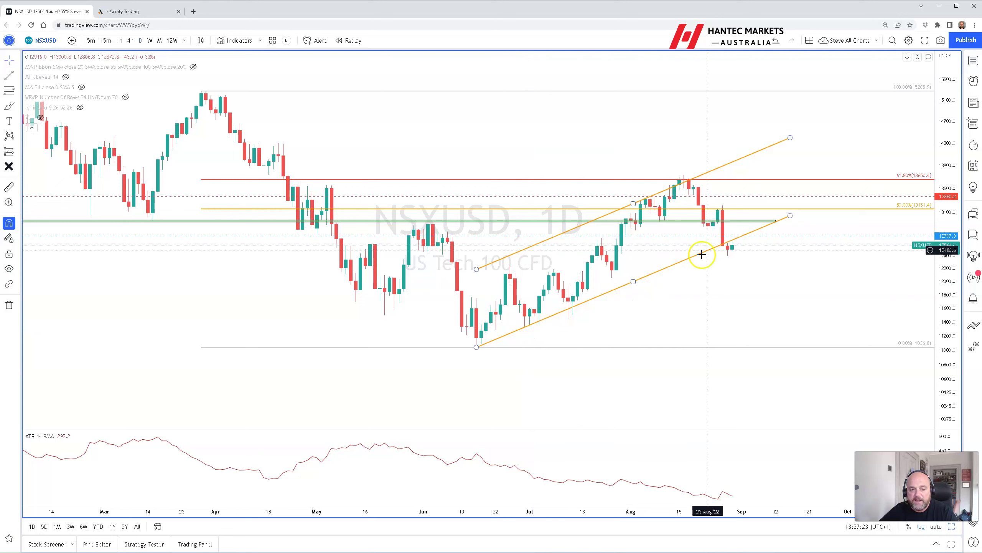
# Inspect the orange rising channel, pan to bring May into view and stretch the price scale.
pyautogui.click(644, 202)
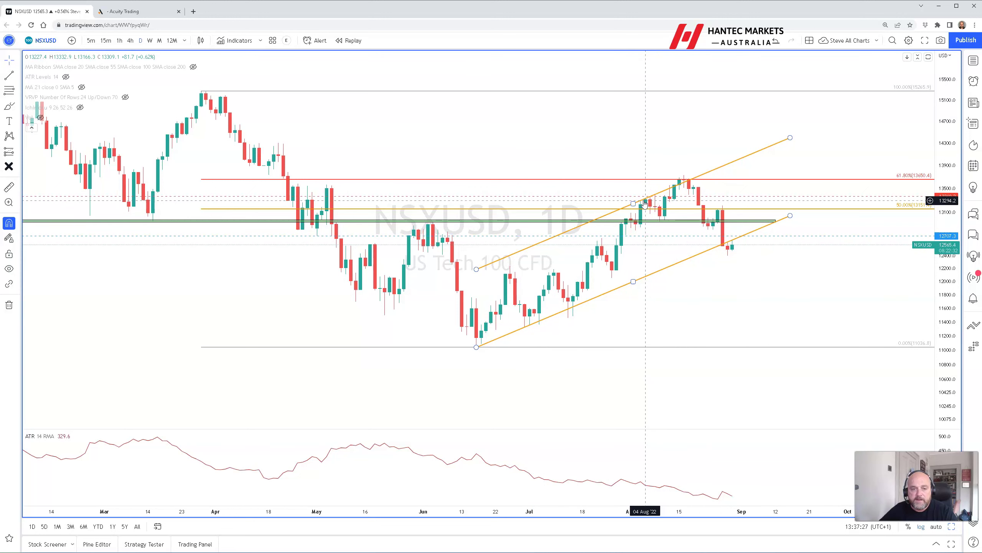
pyautogui.click(640, 207)
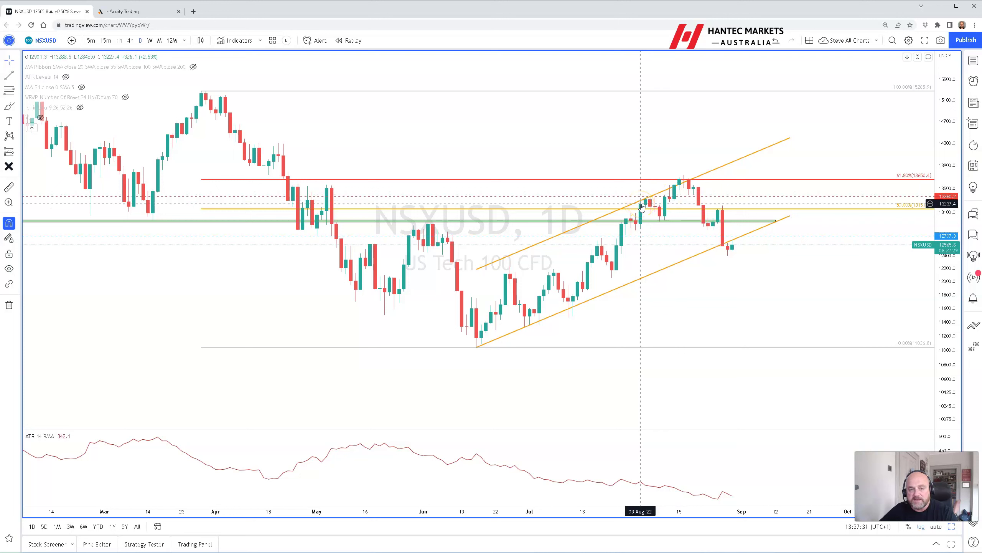
pyautogui.click(656, 195)
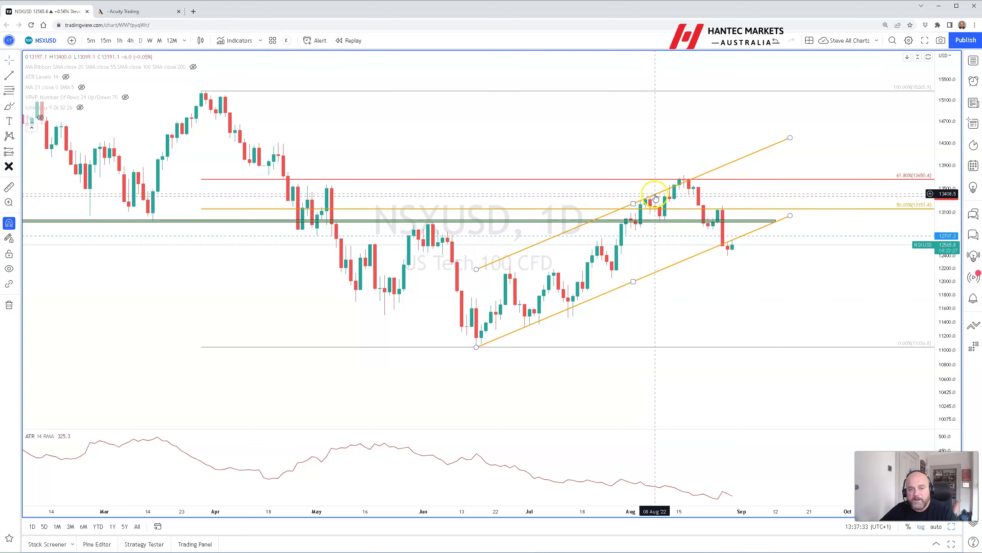
pyautogui.click(789, 225)
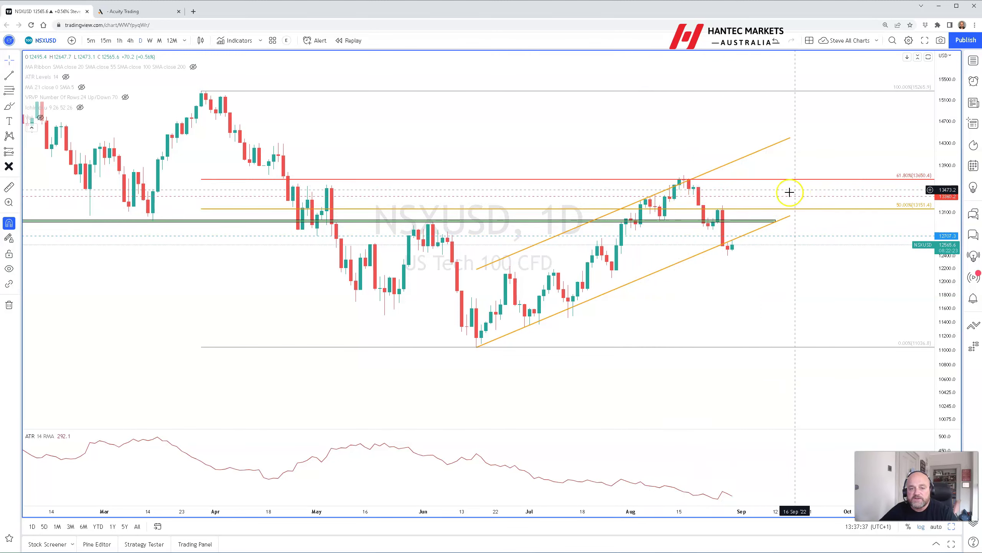
pyautogui.scroll(3, 773, 197)
pyautogui.moveTo(764, 204); pyautogui.dragTo(873, 149)
pyautogui.moveTo(948, 201); pyautogui.dragTo(895, 122)
# Review the daily rising channel around the mid-August peak, the 17 Aug bar and the 31 Aug bar.
pyautogui.click(626, 143)
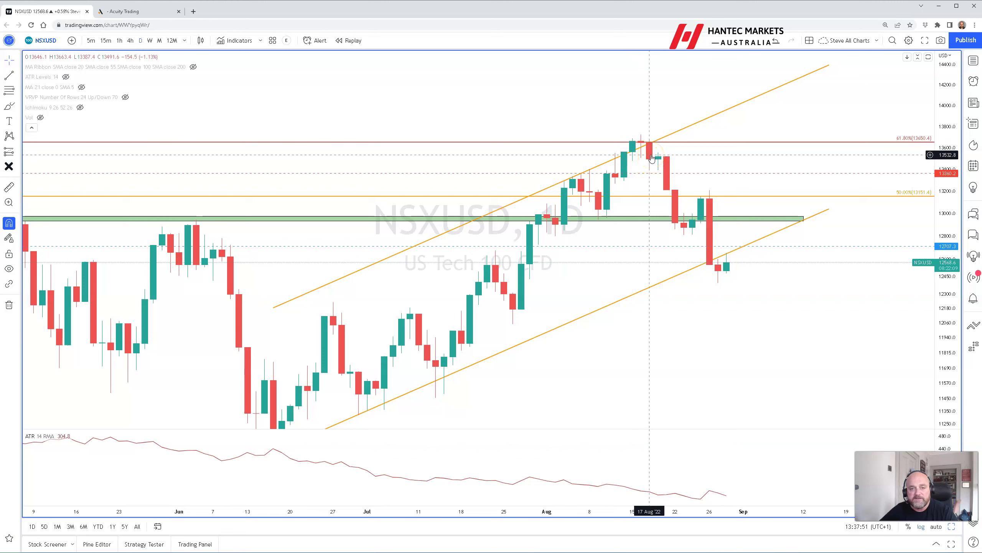
pyautogui.click(541, 195)
pyautogui.click(560, 179)
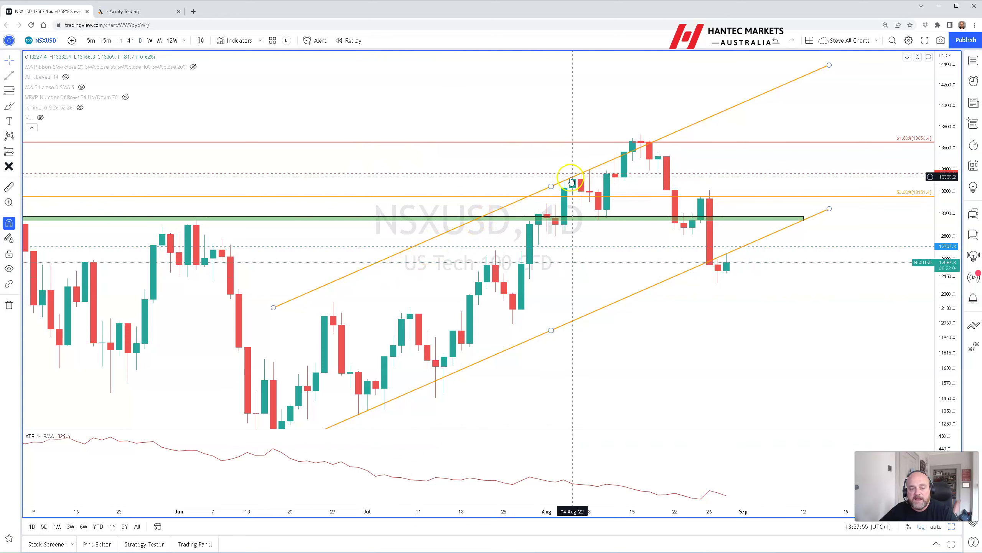
pyautogui.click(645, 148)
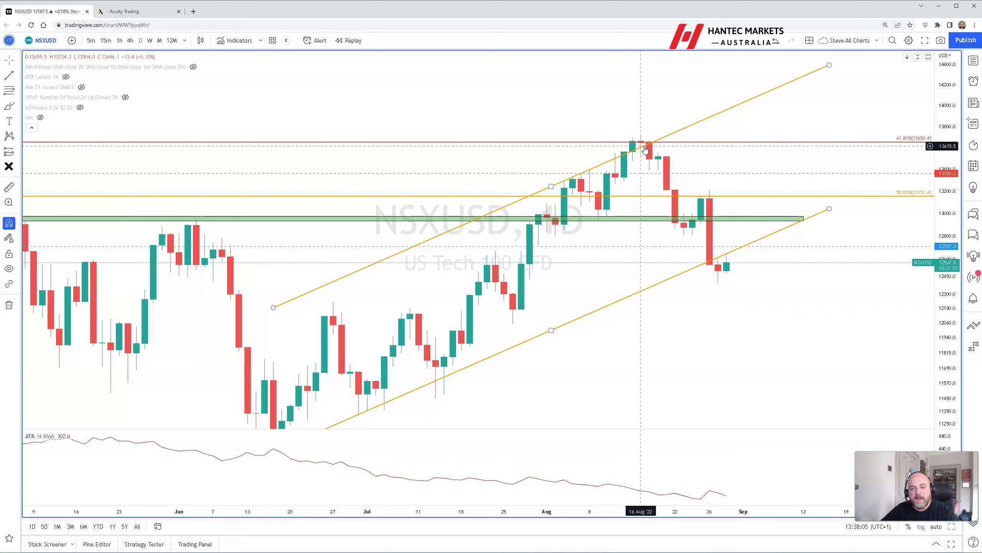
pyautogui.click(730, 226)
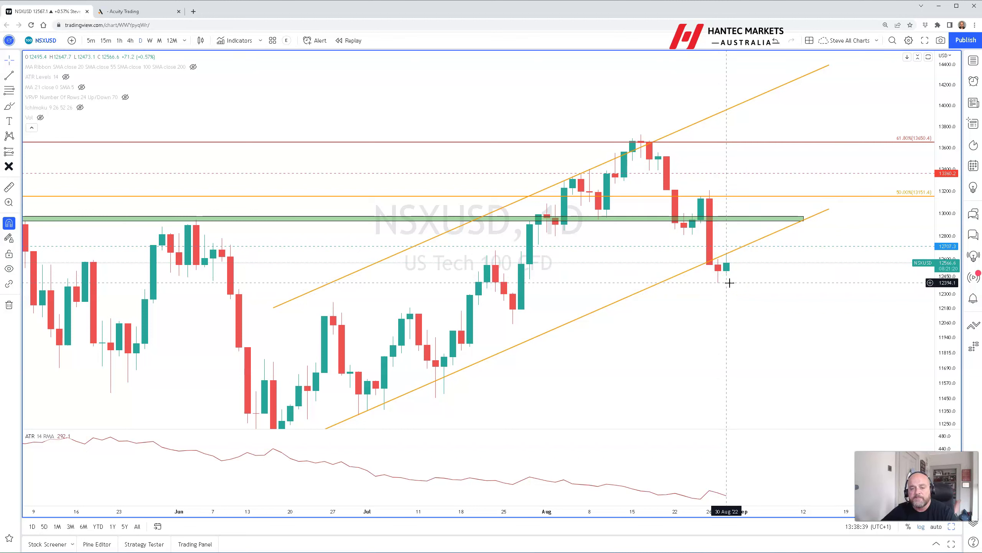
pyautogui.click(732, 259)
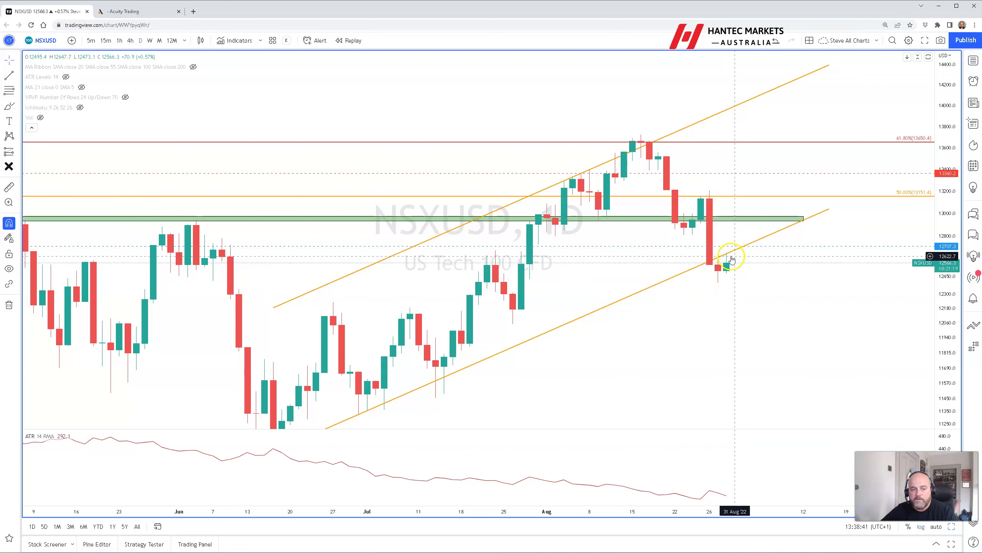
# Compress the price scale to reveal the Fib 0% level, re-centre, and restore the four-chart layout.
pyautogui.moveTo(943, 197); pyautogui.dragTo(724, 294)
pyautogui.click(707, 235)
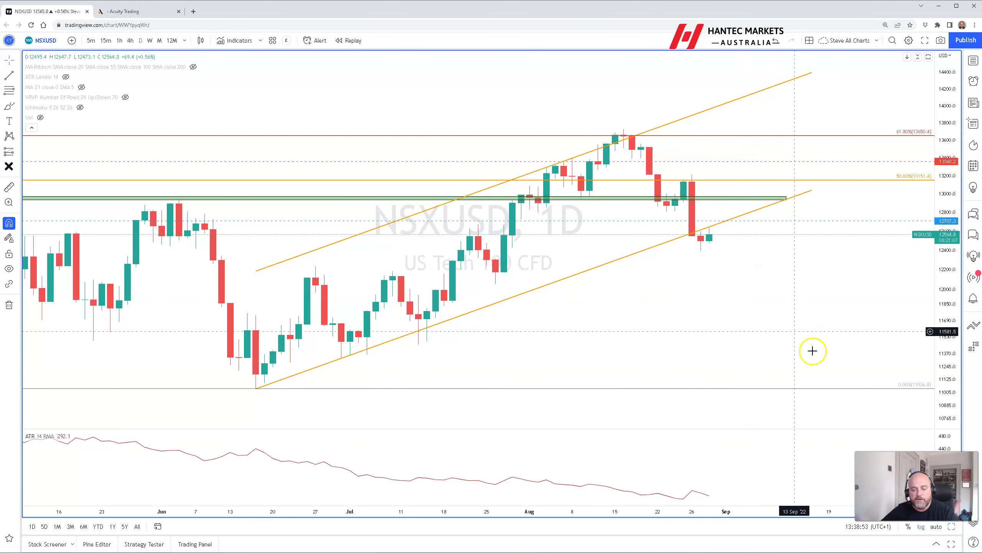
pyautogui.click(952, 527)
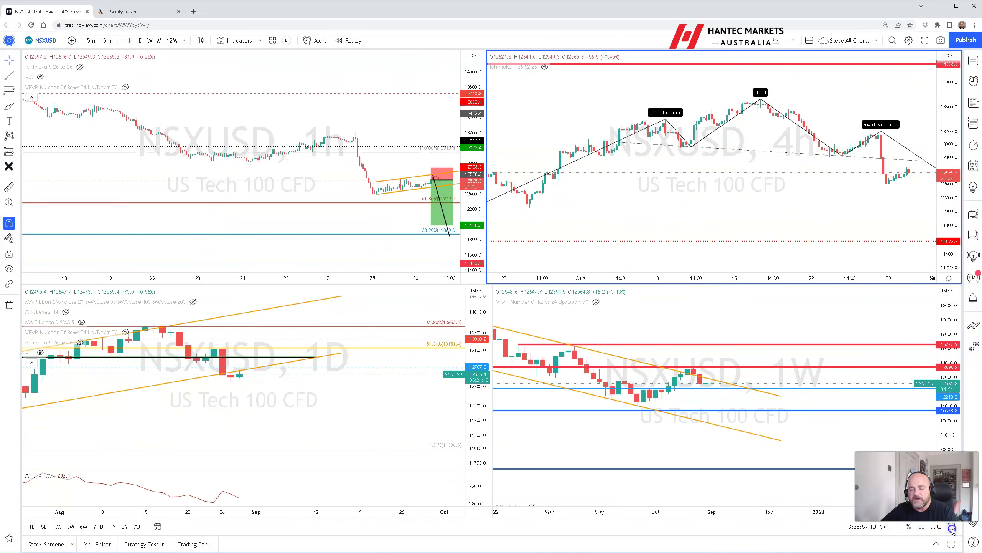
# Maximize the 4h chart and centre the head-and-shoulders pattern with its neckline.
pyautogui.click(952, 527)
pyautogui.scroll(-2, 834, 366)
pyautogui.moveTo(848, 389); pyautogui.dragTo(621, 376)
pyautogui.scroll(3, 686, 379)
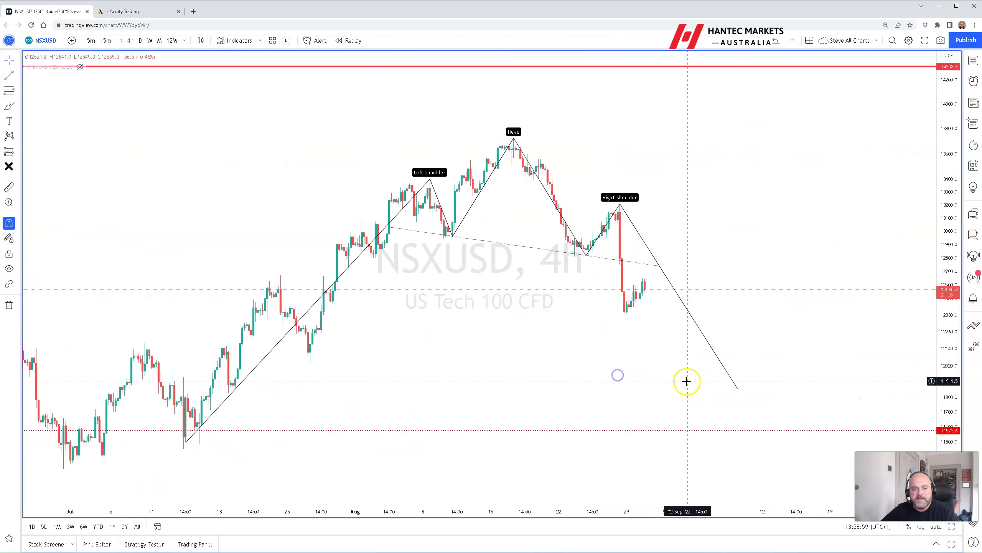
pyautogui.moveTo(776, 239); pyautogui.dragTo(901, 220)
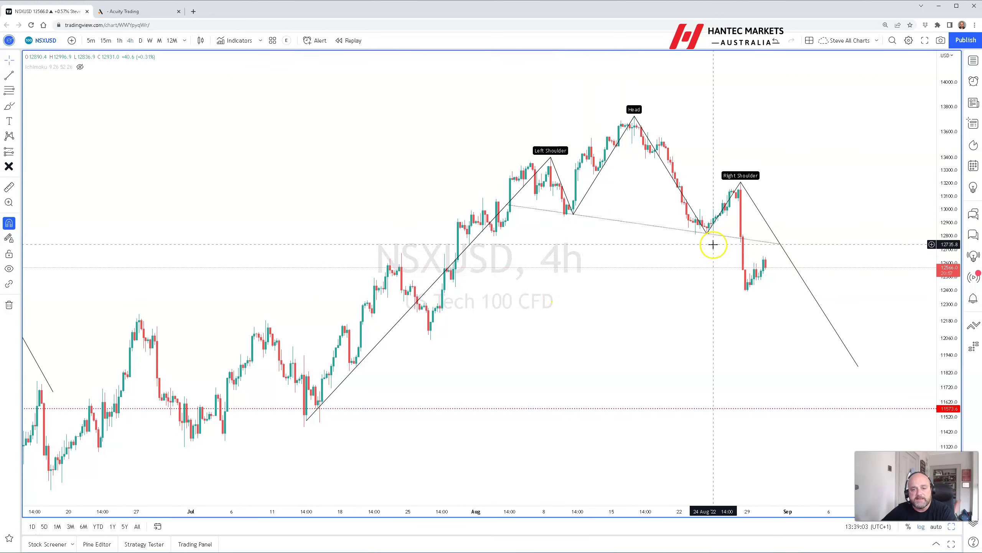
pyautogui.click(742, 243)
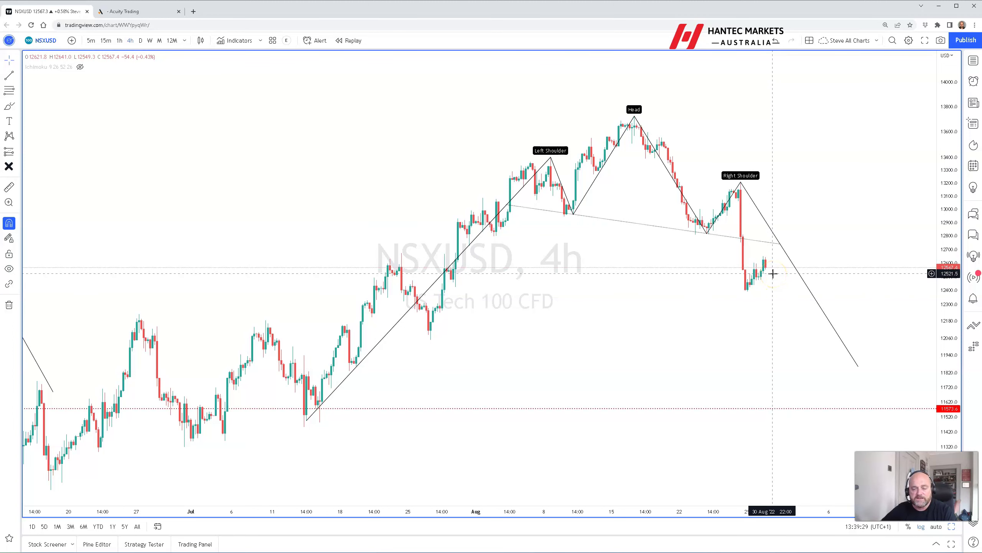
# Zoom in and inspect the latest 4h candles below the neckline.
pyautogui.scroll(1, 772, 273)
pyautogui.click(745, 287)
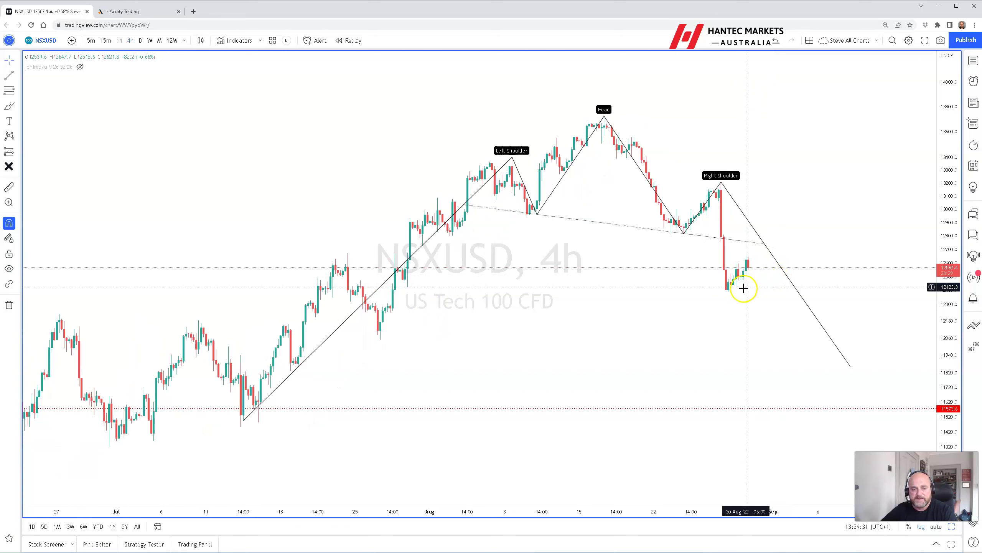
pyautogui.click(749, 278)
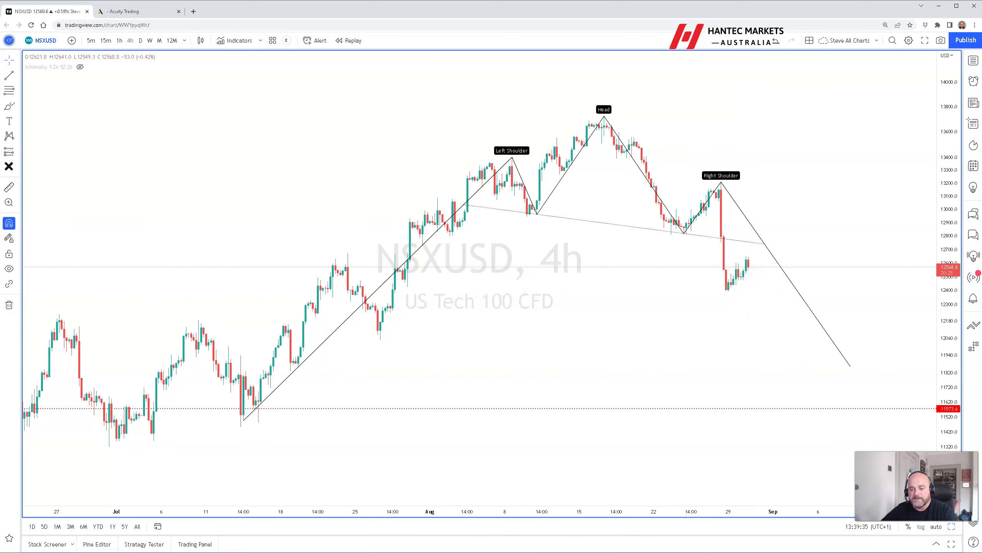
# Maximize the 1h chart and review its projected downward line, short-position box and rising channel.
pyautogui.click(952, 527)
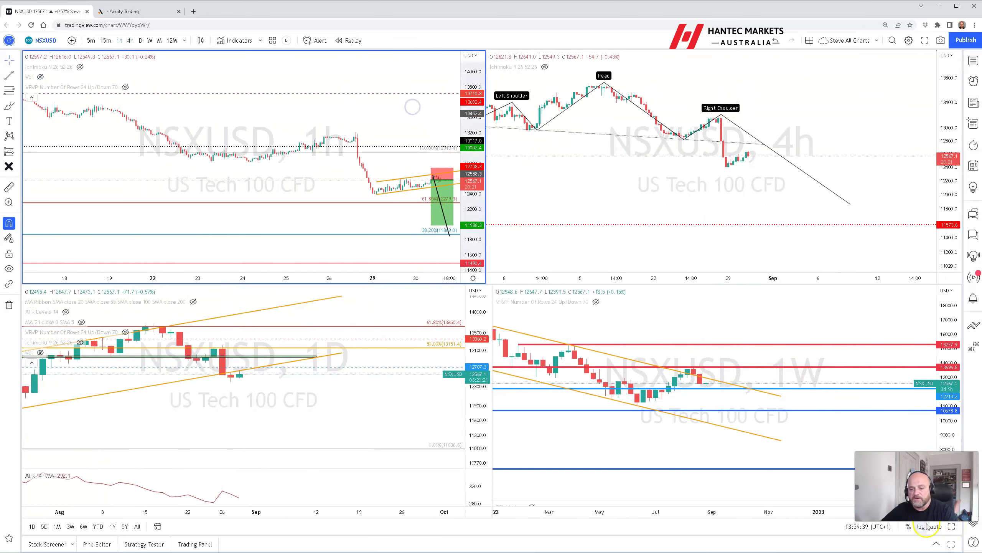
pyautogui.click(952, 526)
pyautogui.moveTo(760, 193); pyautogui.dragTo(439, 121)
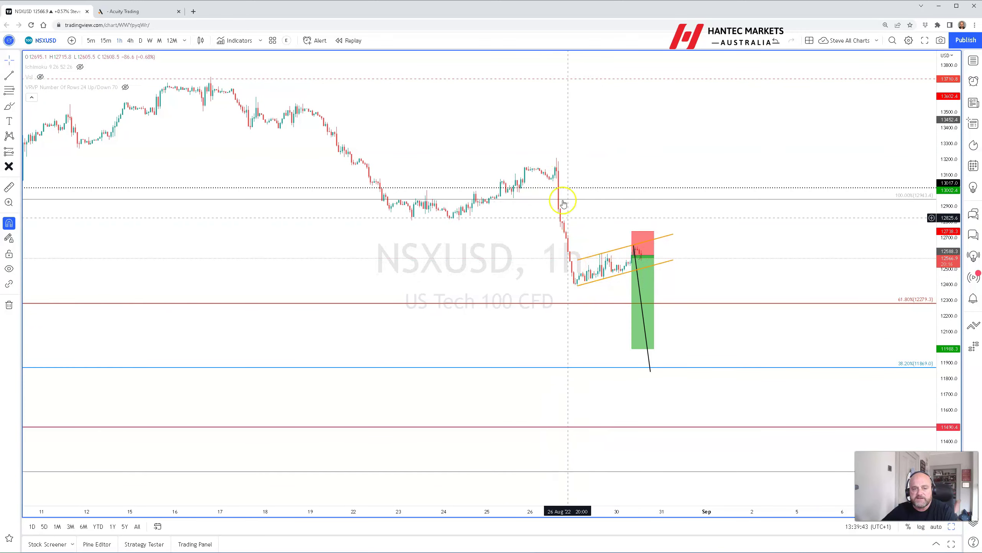
pyautogui.click(634, 247)
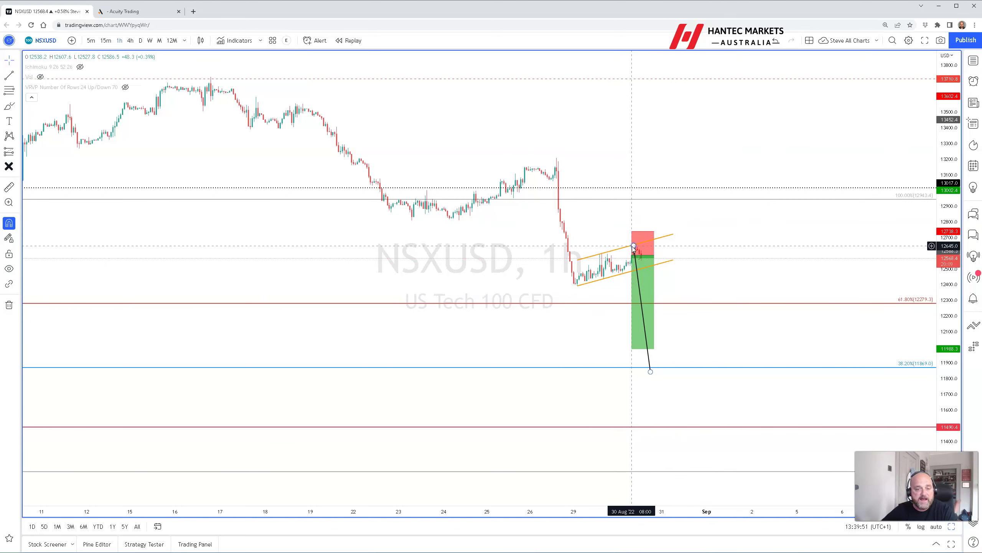
pyautogui.click(642, 257)
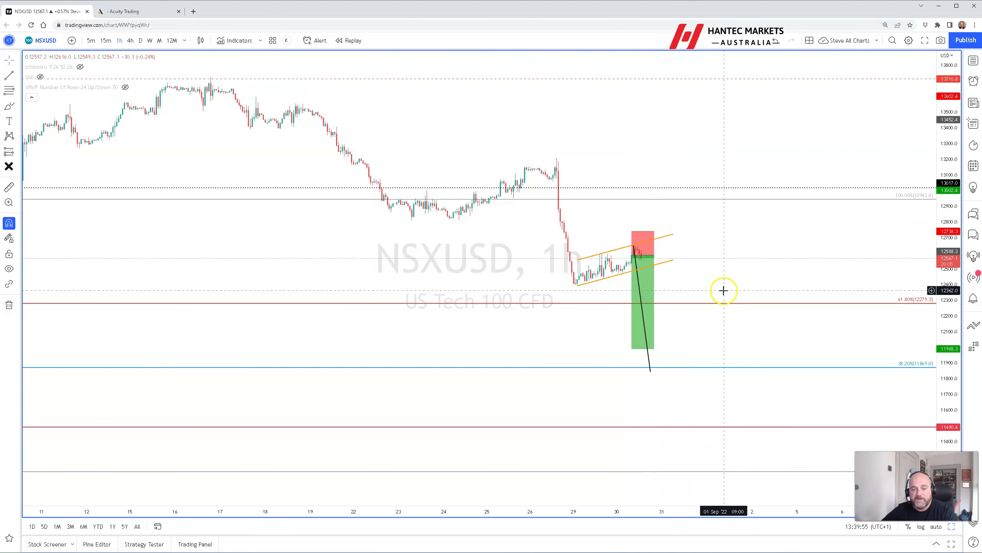
pyautogui.click(627, 248)
pyautogui.click(693, 272)
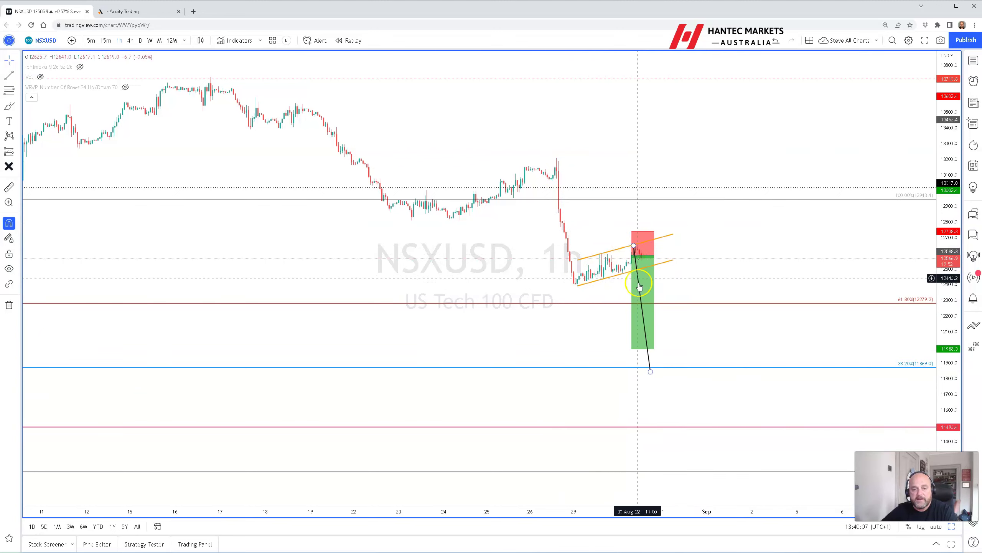
# Delete the Fibonacci retracement from the 1h chart.
pyautogui.scroll(-3, 798, 344)
pyautogui.scroll(-3, 798, 344)
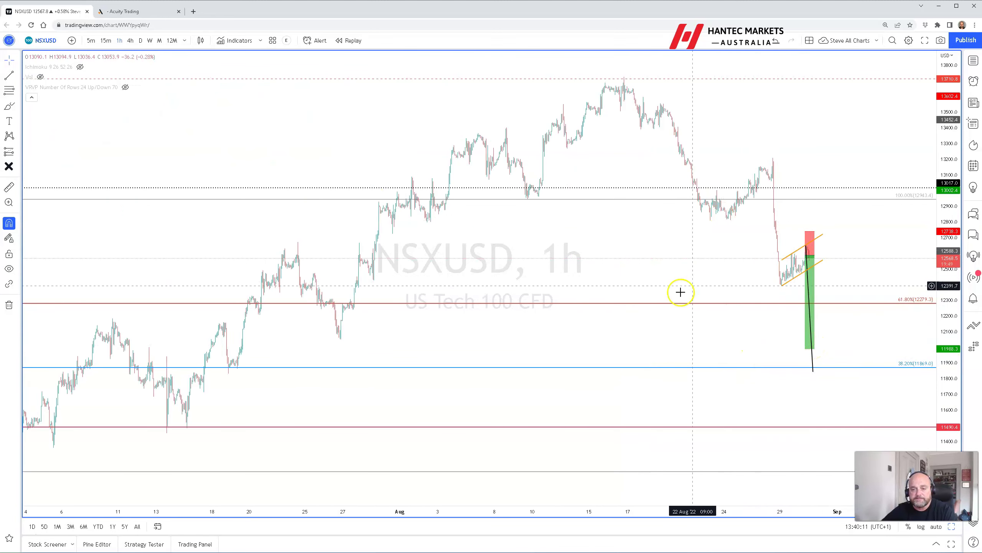
pyautogui.scroll(3, 667, 289)
pyautogui.click(765, 303)
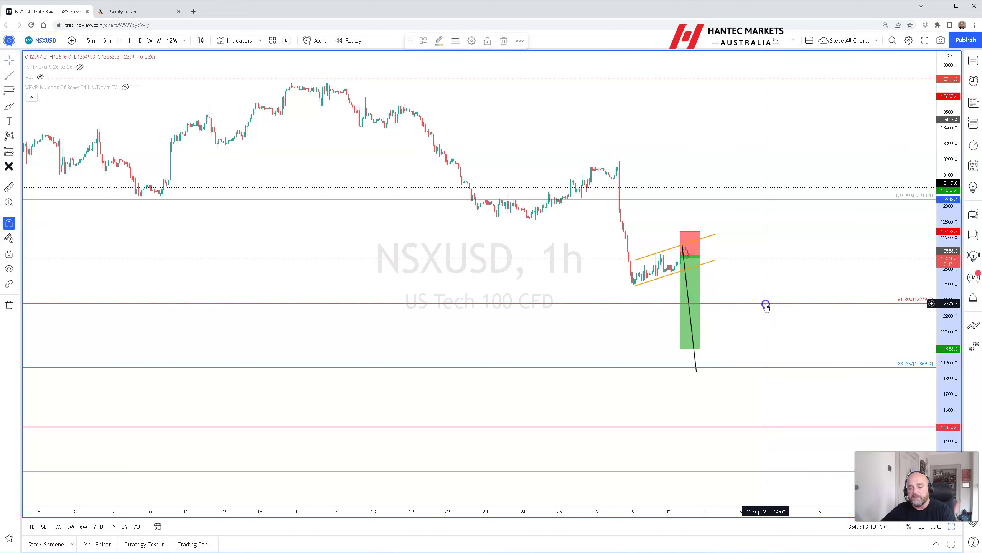
pyautogui.press('Delete')
pyautogui.scroll(-2, 767, 307)
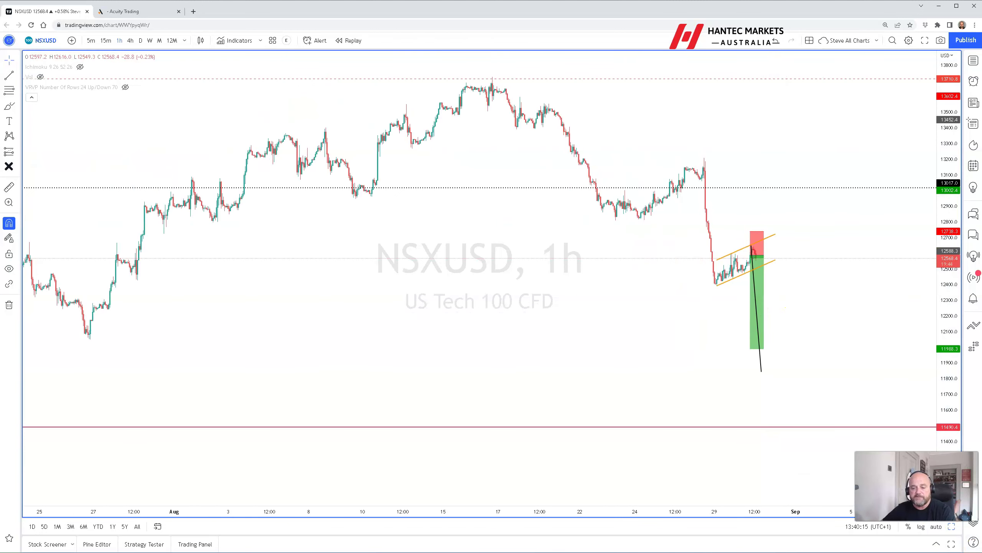
# Return to the four-chart layout and maximize the 4h chart, zoomed out to late April.
pyautogui.click(955, 526)
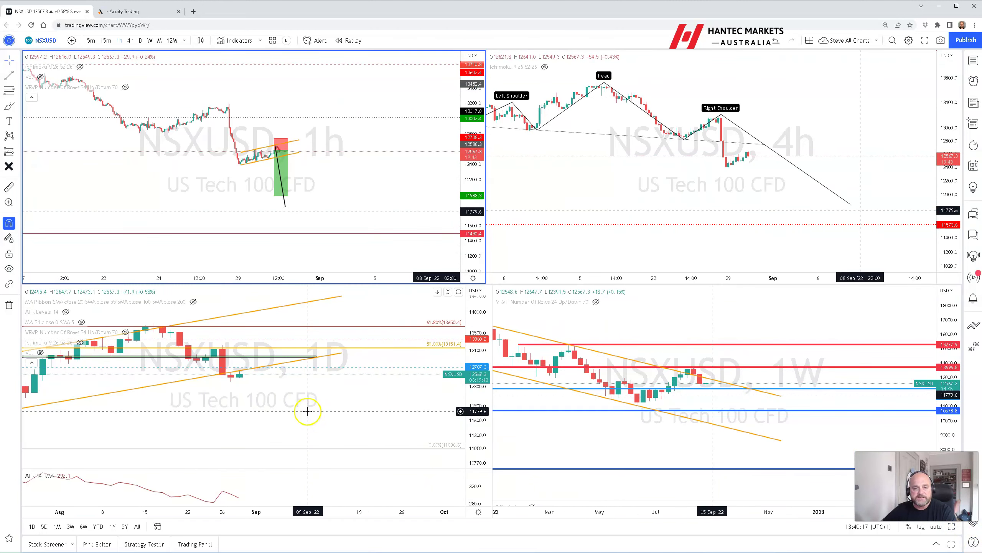
pyautogui.click(637, 189)
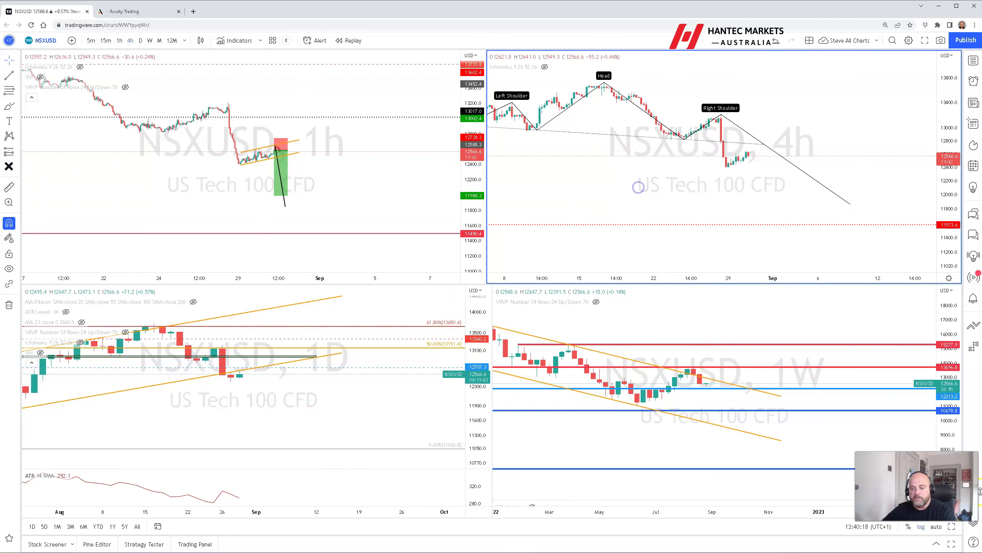
pyautogui.click(953, 526)
pyautogui.scroll(-3, 774, 398)
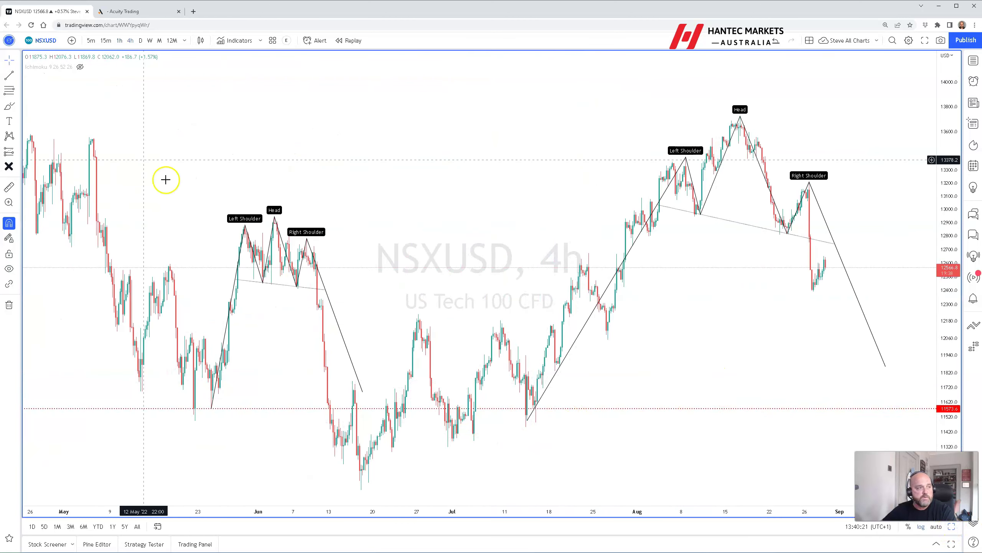
# Draw a Fib retracement from the June low to the August head high, enabling the 0.5 and 0.618 levels.
pyautogui.click(9, 90)
pyautogui.moveTo(361, 490)
pyautogui.mouseDown()
pyautogui.moveTo(774, 110)
pyautogui.moveTo(739, 116)
pyautogui.mouseUp()
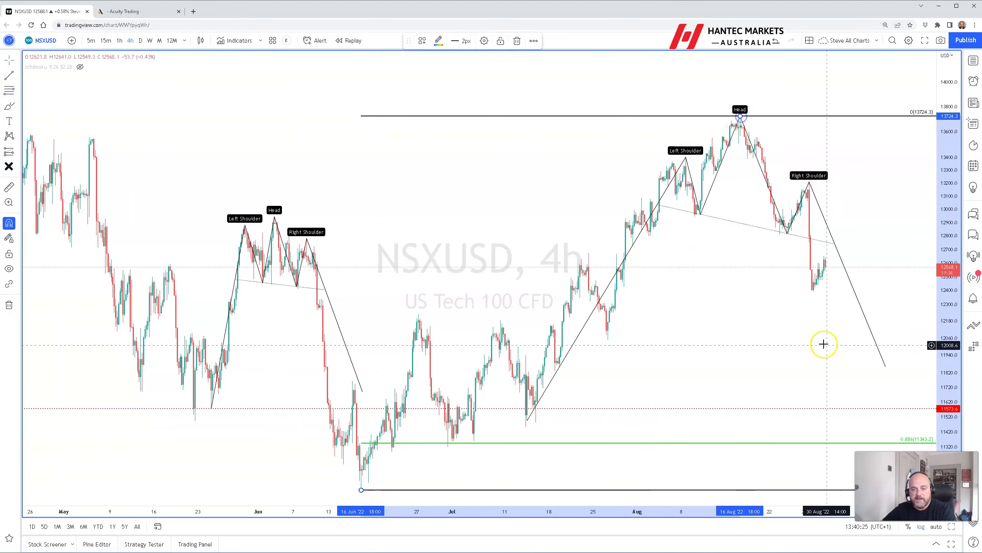
pyautogui.doubleClick(741, 444)
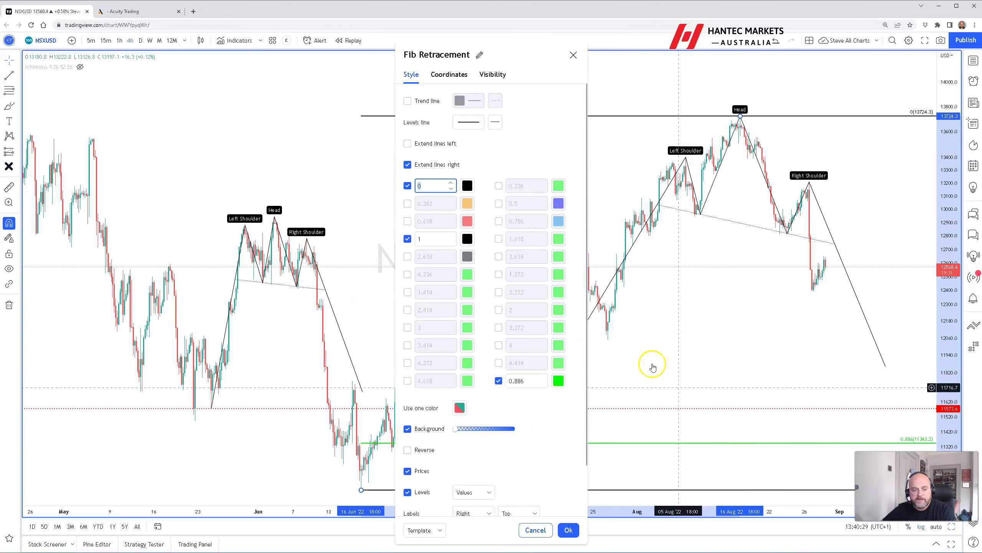
pyautogui.click(407, 222)
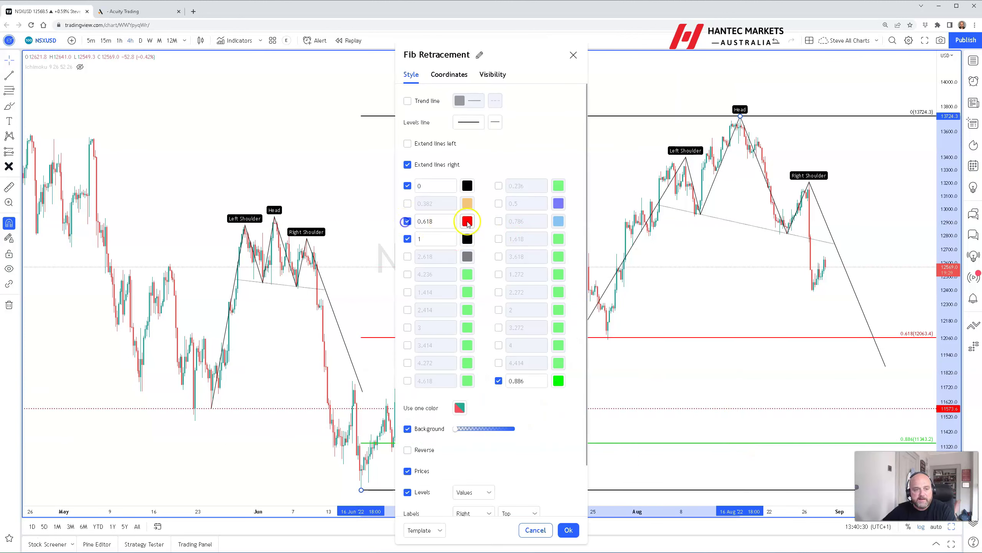
pyautogui.click(498, 203)
pyautogui.click(407, 203)
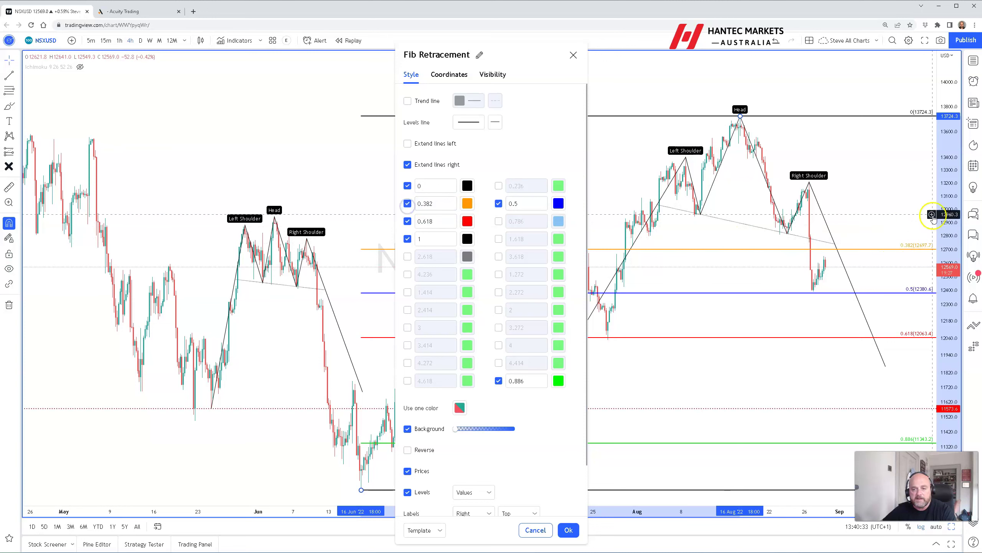
pyautogui.click(407, 203)
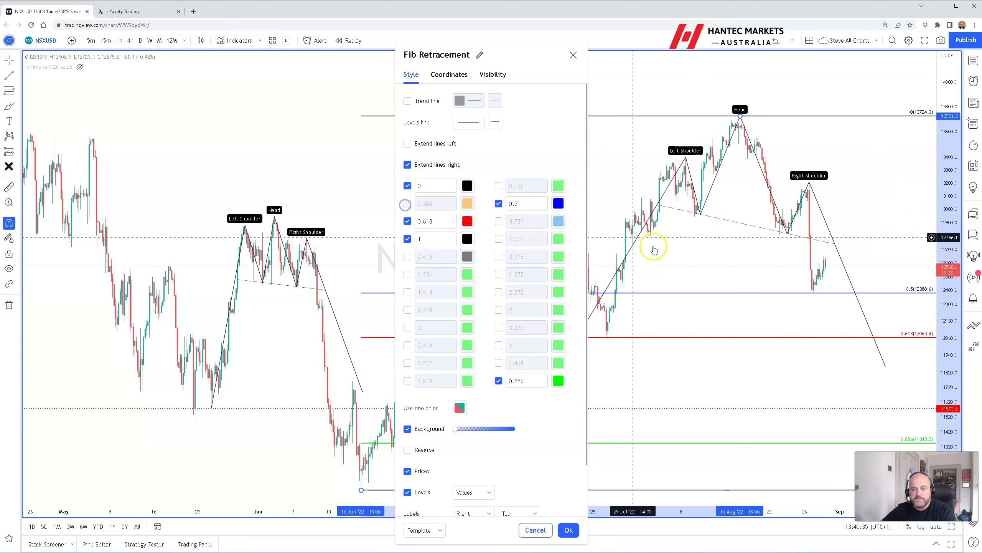
pyautogui.click(776, 317)
pyautogui.scroll(4, 766, 321)
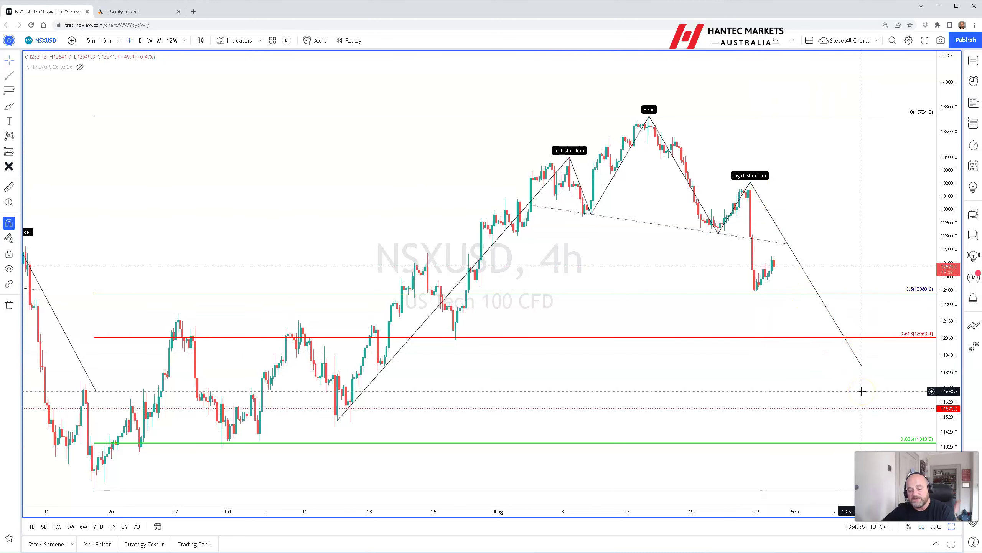
# Open US100 in Acuity Trading, list its market alerts and expand the latest lower-news-sentiment alert.
pyautogui.click(142, 12)
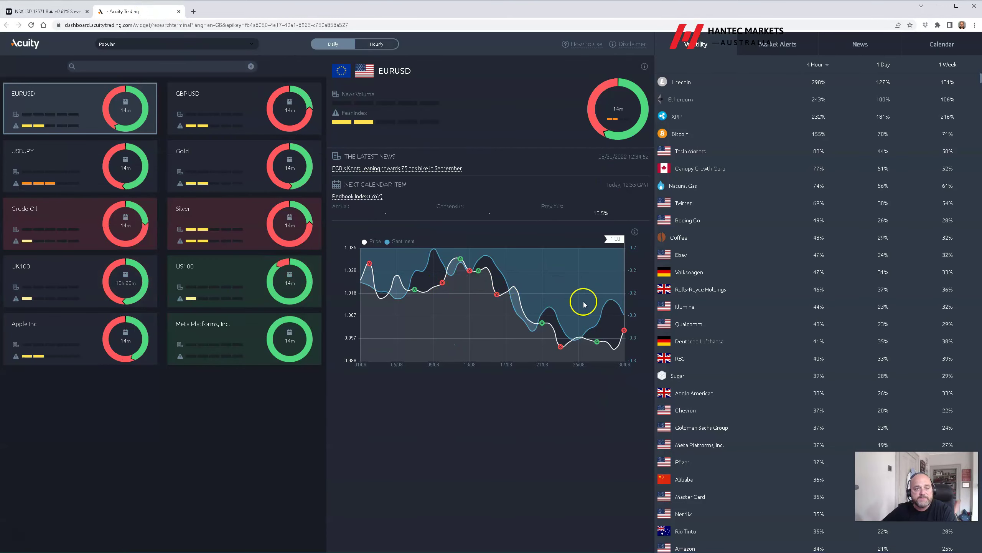
pyautogui.click(224, 273)
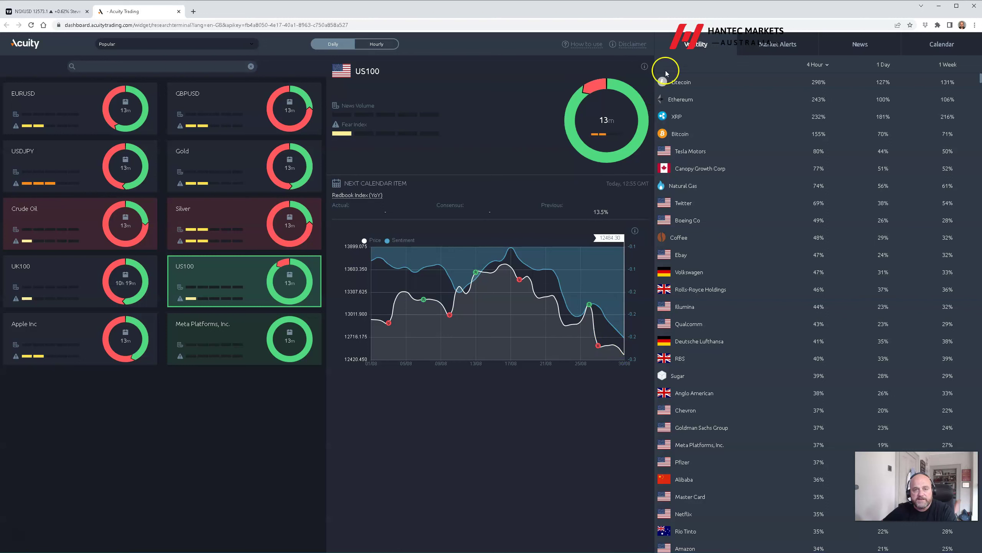
pyautogui.click(780, 47)
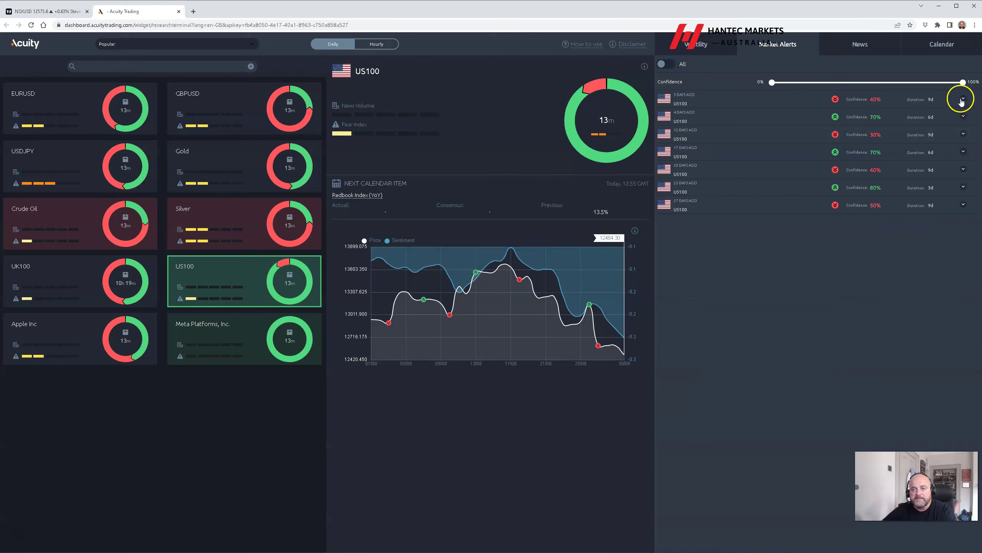
pyautogui.click(962, 99)
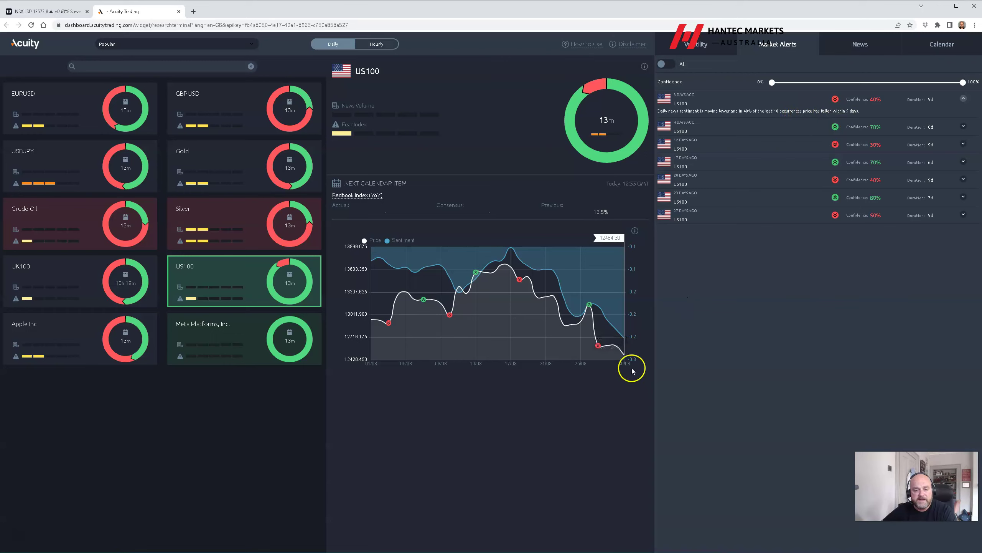
pyautogui.moveTo(624, 335)
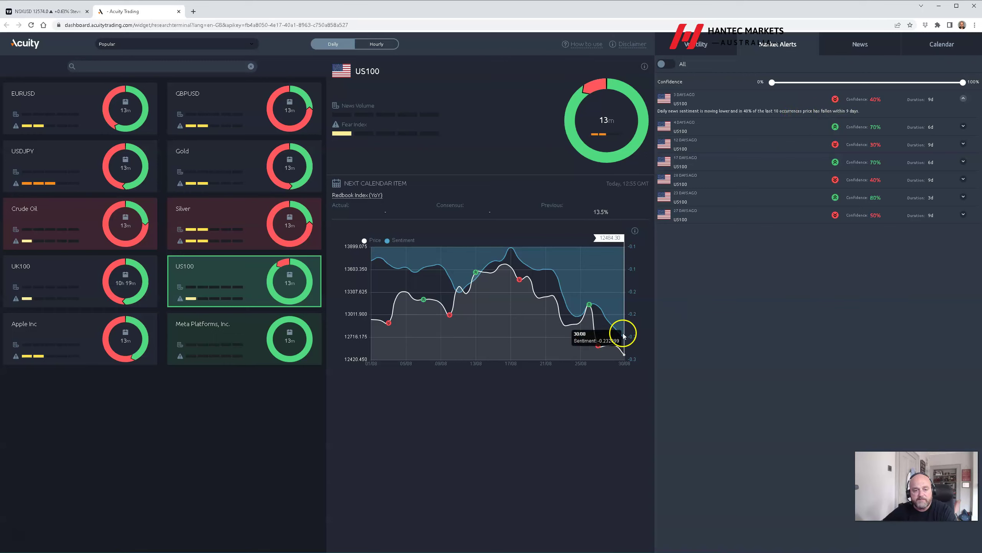
pyautogui.moveTo(600, 306)
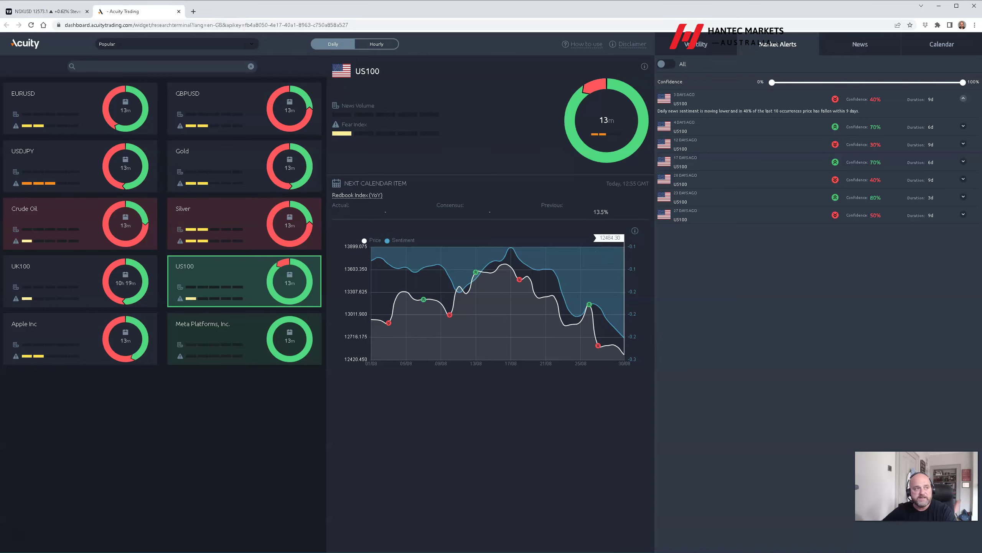
# Switch back to the TradingView tab with the NSXUSD 4h chart.
pyautogui.click(54, 11)
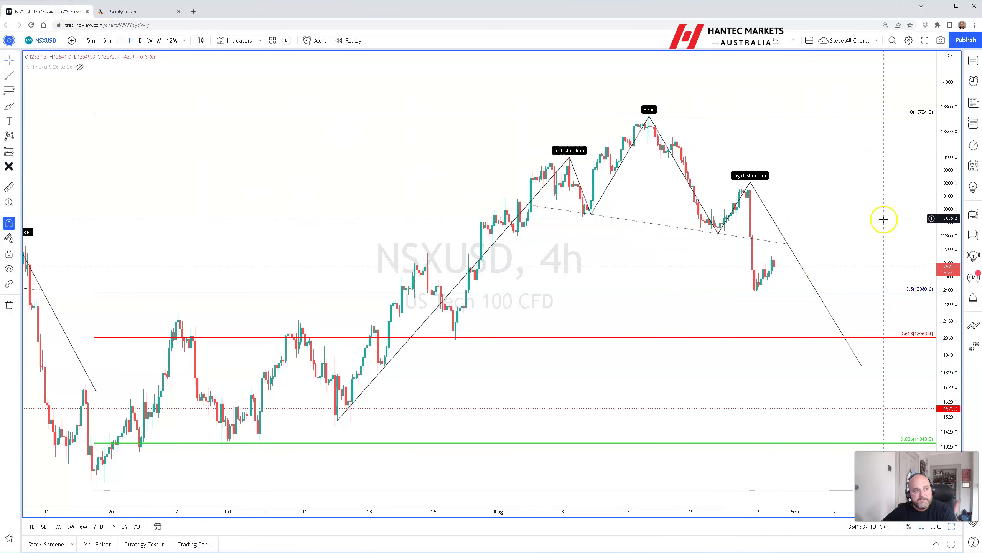